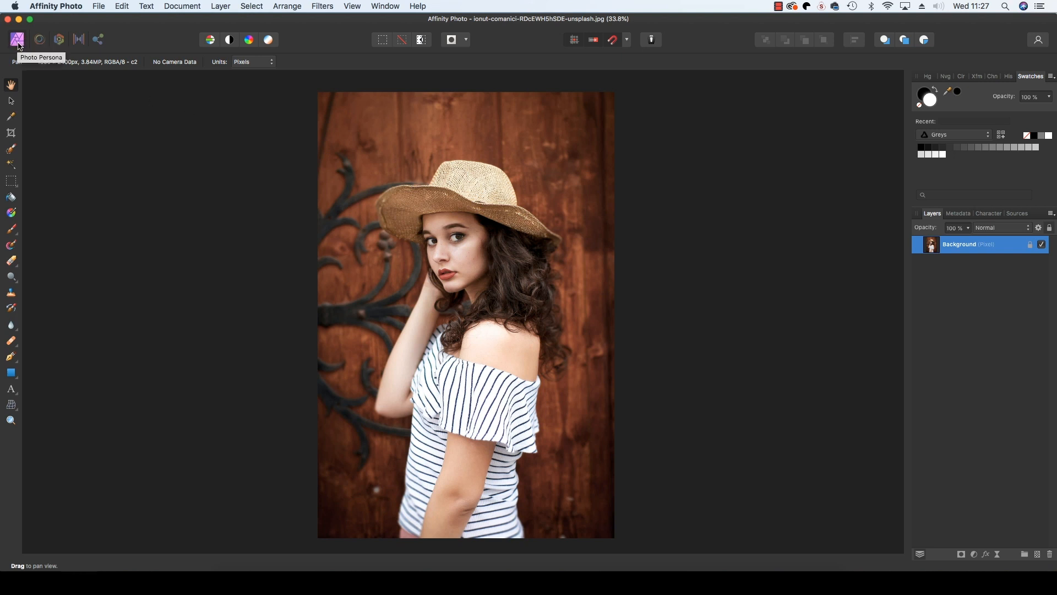
Add a Curves adjustment layer above the background photo.
left_click(221, 7)
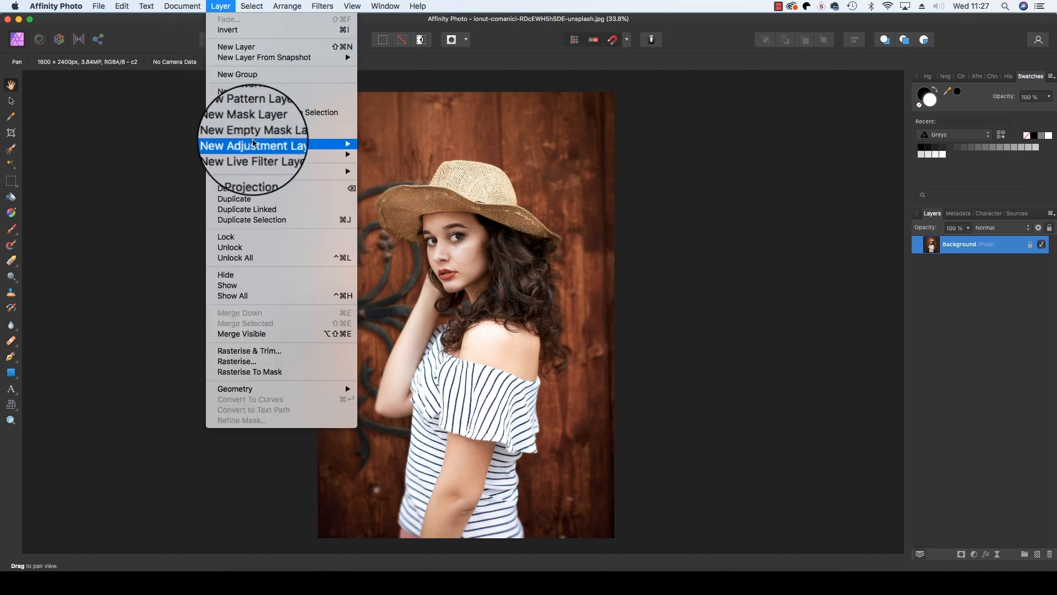
mouse_move(265, 146)
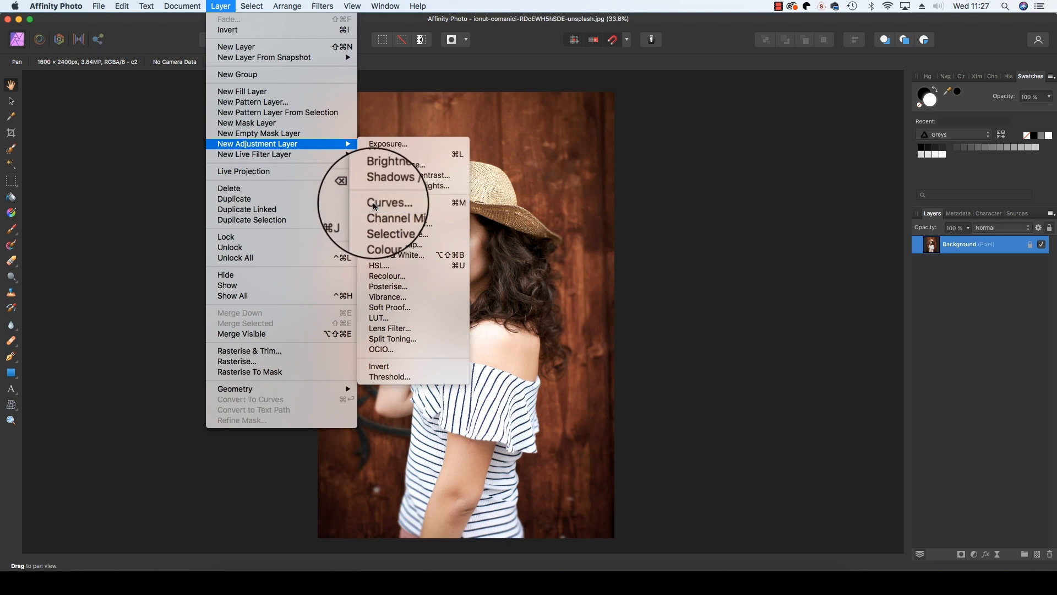
left_click(372, 204)
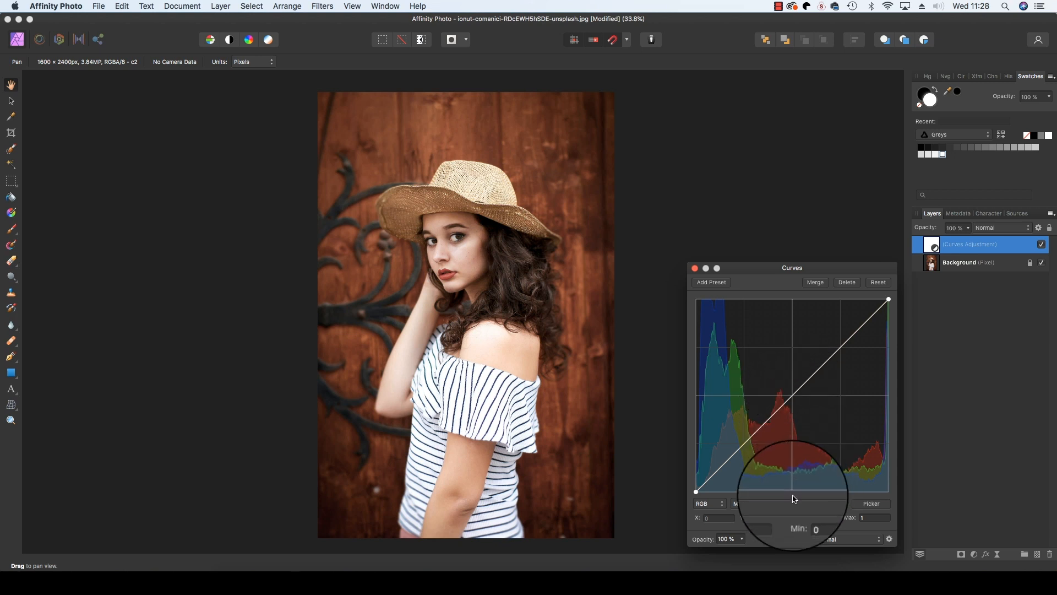
Shape the red channel into an S-curve, with points at about X 0.717, Y 0.786 and X 0.285, Y 0.212.
left_click(763, 506)
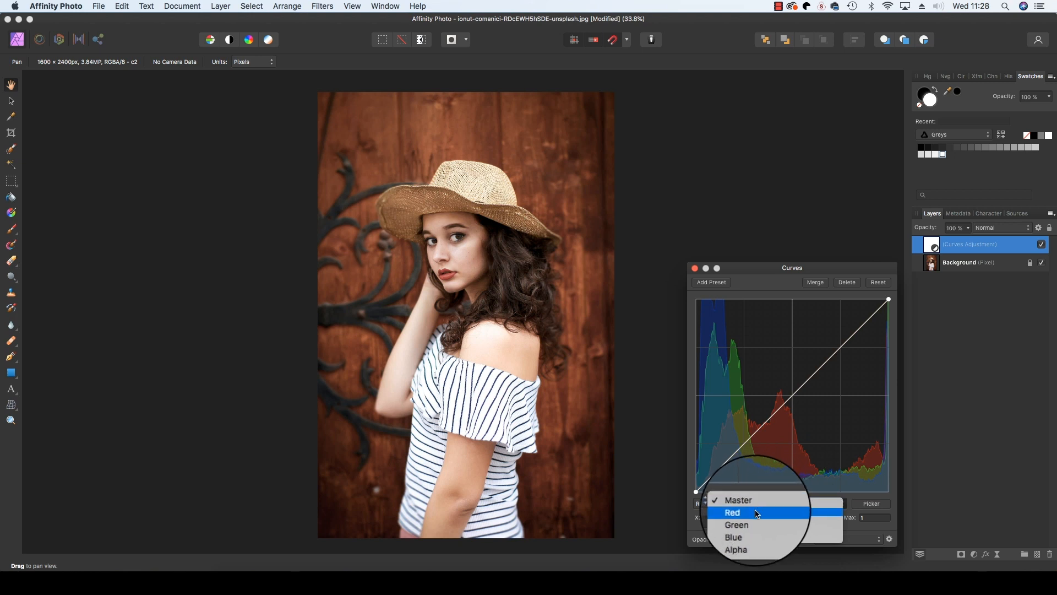
left_click(757, 513)
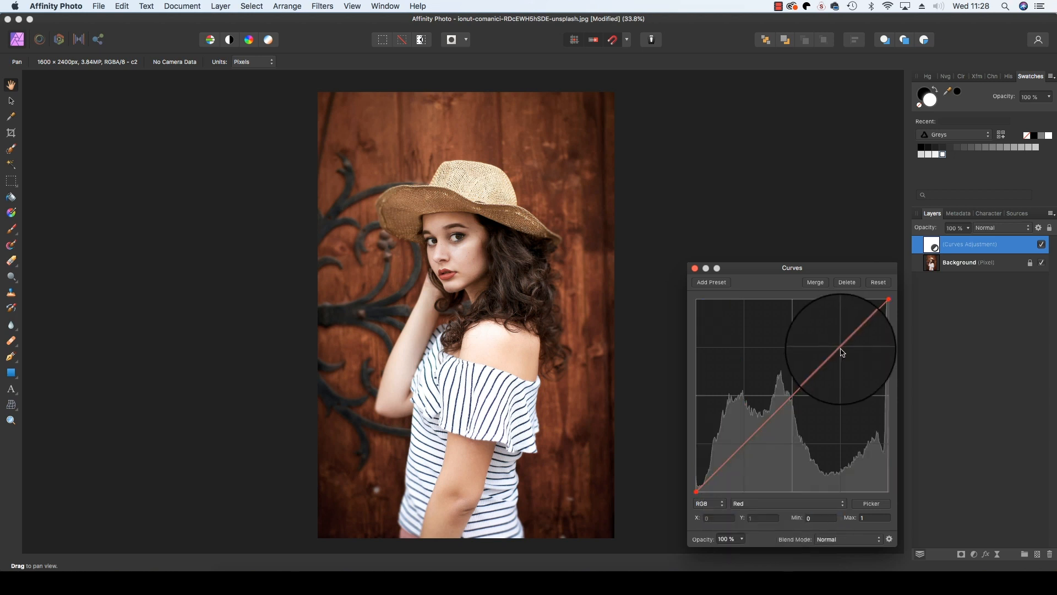
left_click_drag(841, 352, 834, 340)
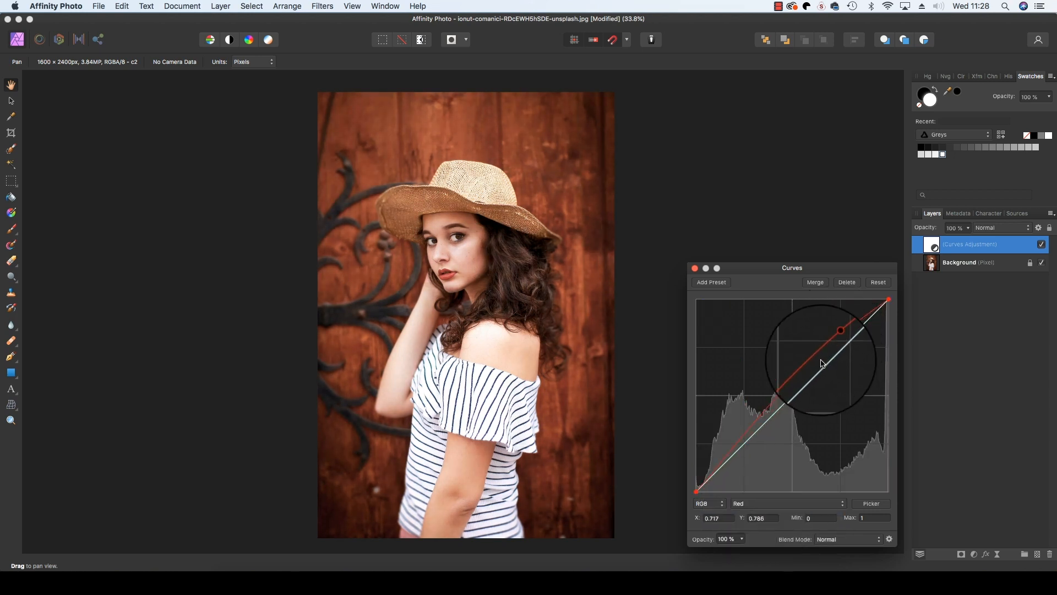
left_click_drag(739, 445, 752, 452)
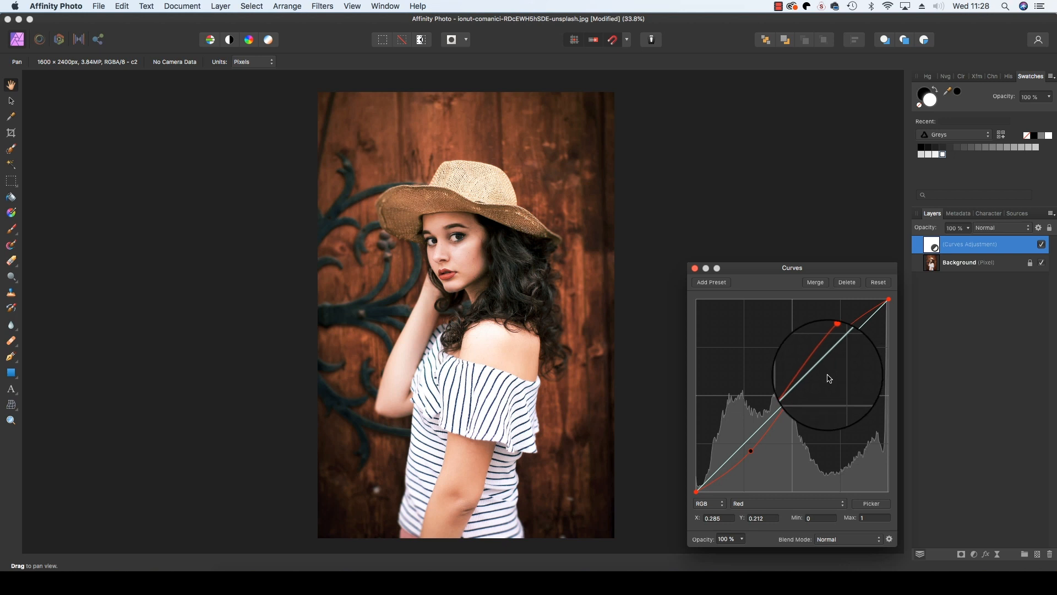
Shape the green channel into a similar S-curve, with its shadow point at about X 0.281, Y 0.218, and compare the adjustment on and off.
left_click(787, 504)
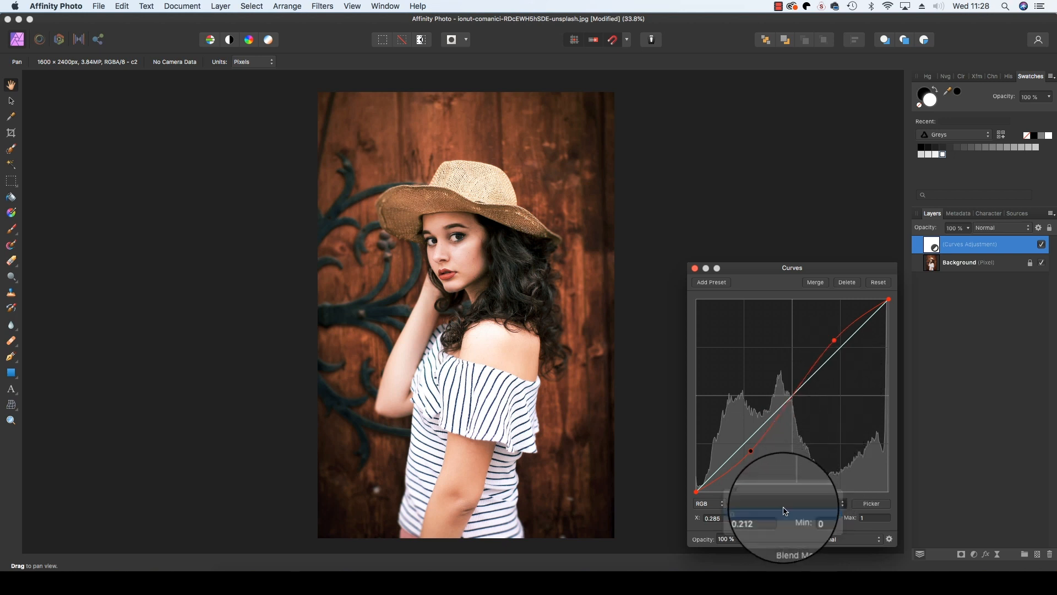
left_click(786, 515)
left_click_drag(837, 350, 837, 341)
left_click(741, 442)
left_click_drag(742, 446, 750, 449)
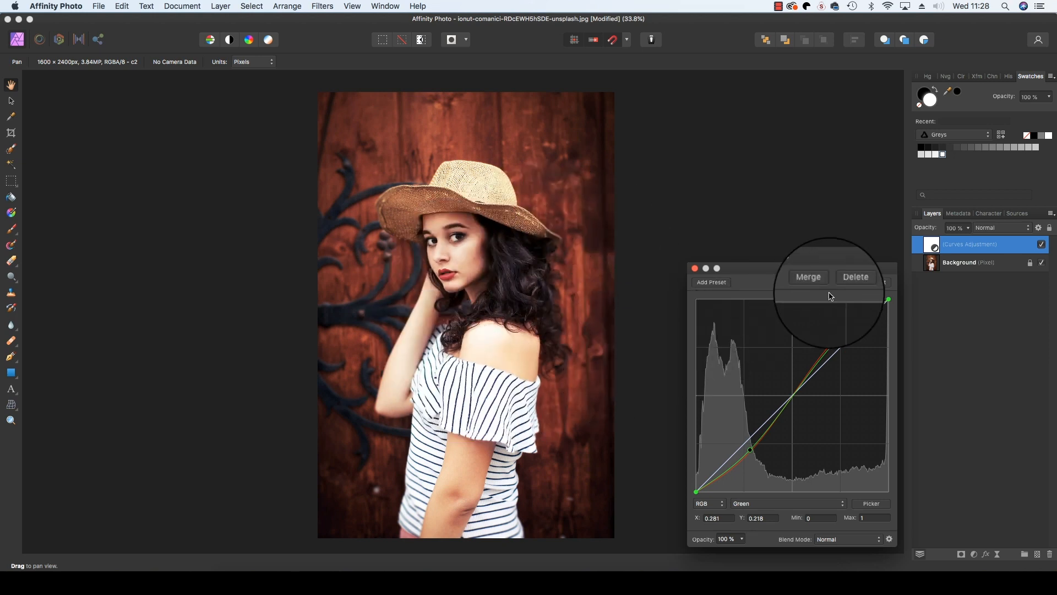
left_click(1042, 246)
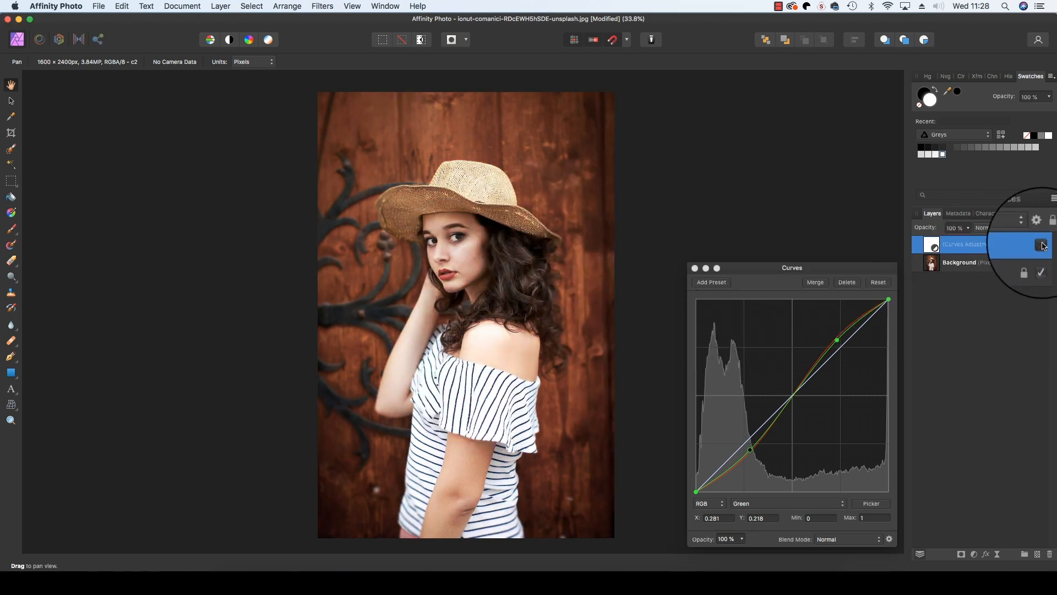
left_click(1042, 245)
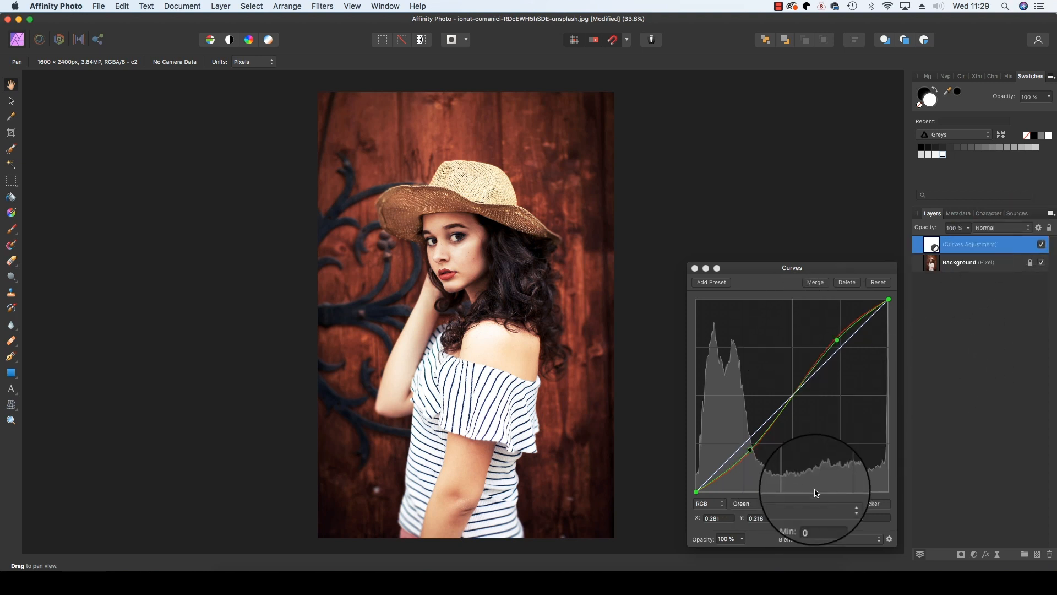
Give the blue channel an inverted S-curve through about X 0.765, Y 0.711 and X 0.227, Y 0.271, and compare the adjustment on and off.
left_click(784, 504)
left_click(774, 513)
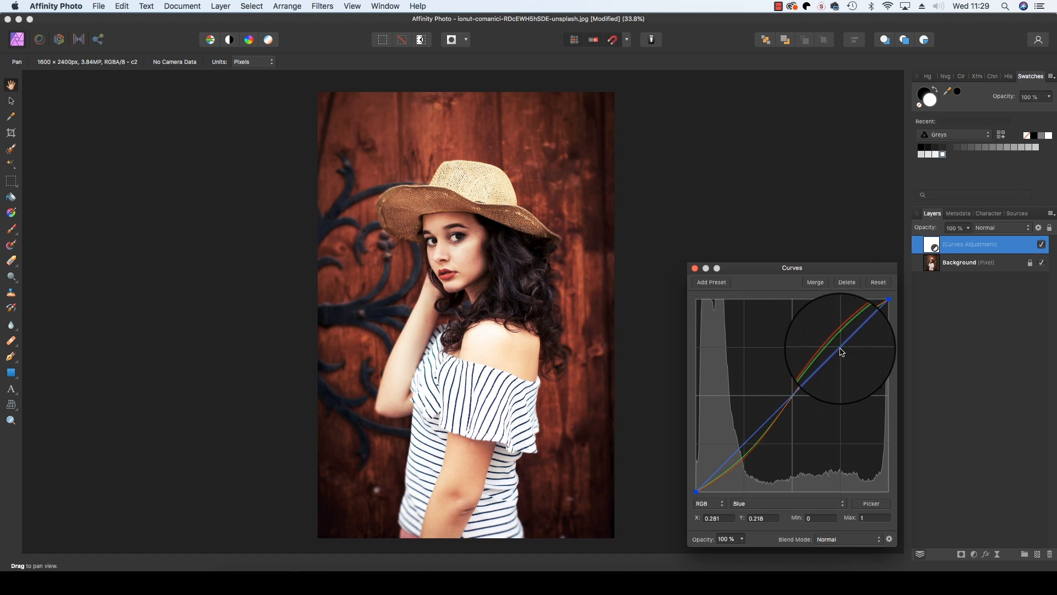
left_click_drag(842, 353, 843, 355)
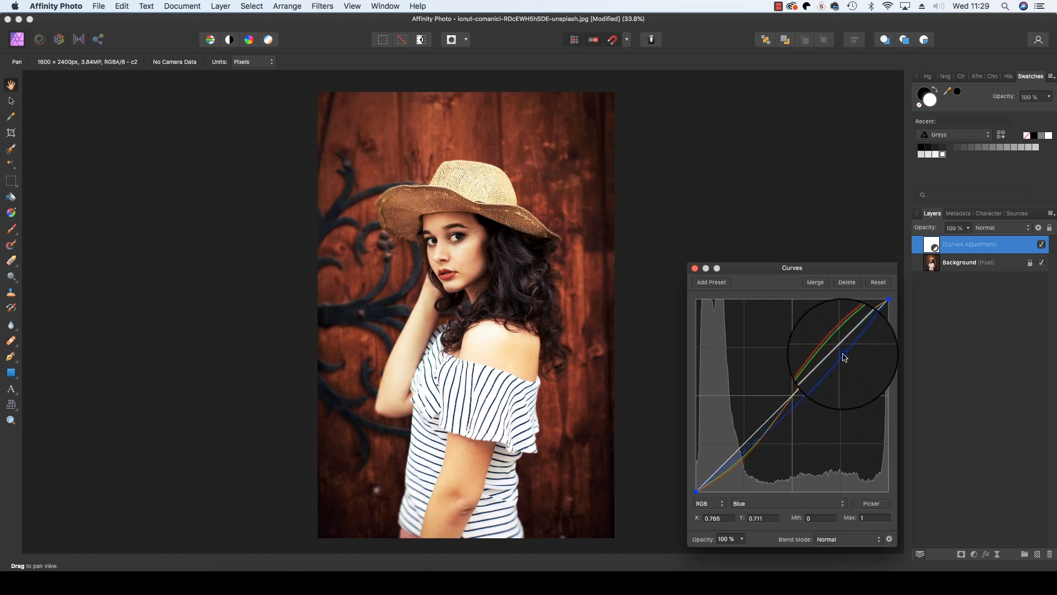
left_click(744, 443)
left_click_drag(744, 445, 740, 439)
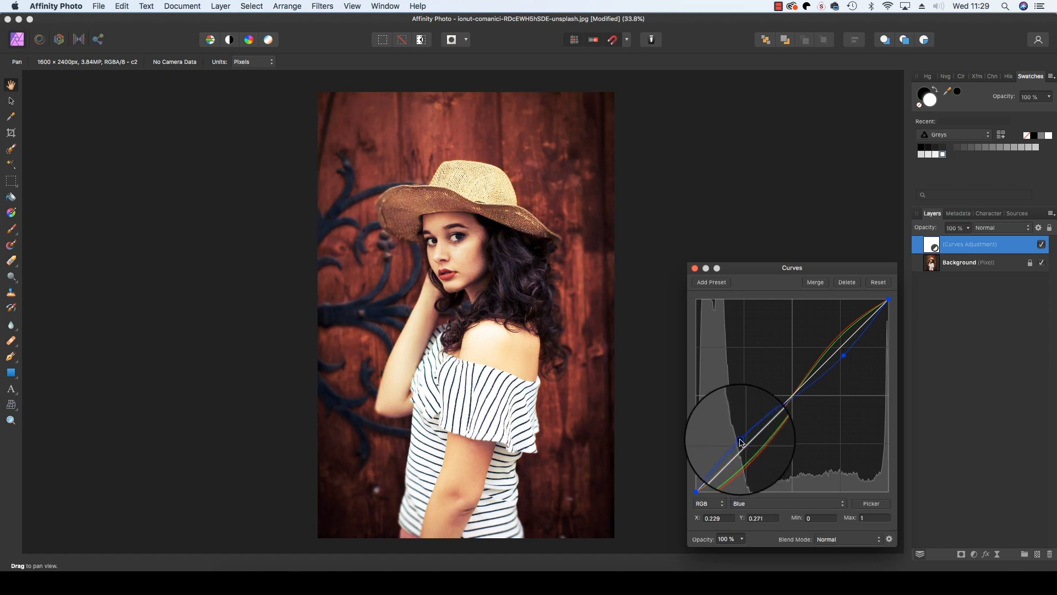
left_click(1041, 243)
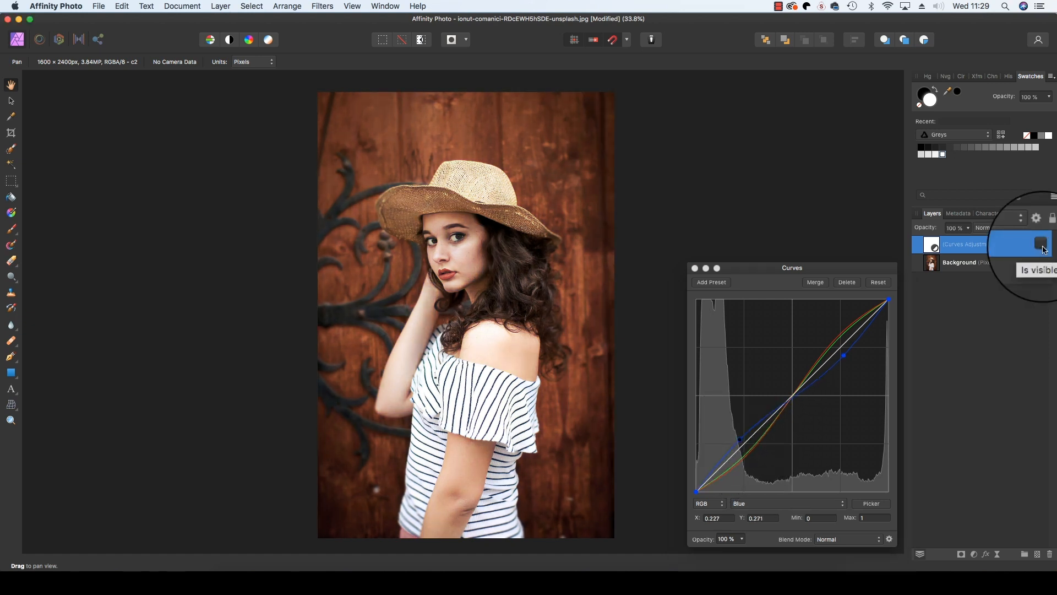
left_click(1040, 244)
left_click(1041, 243)
left_click(1043, 245)
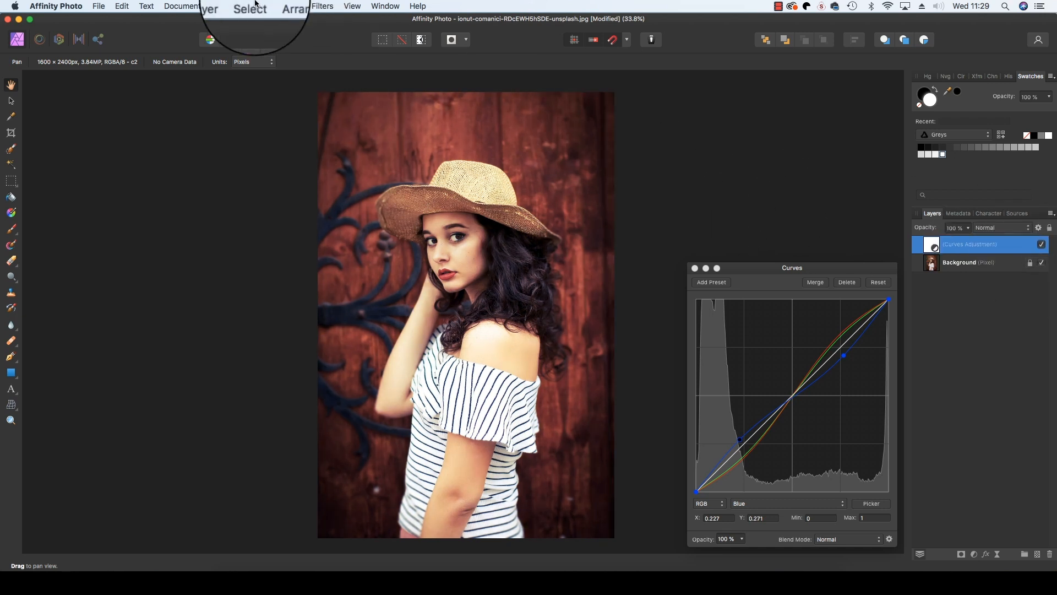
Add an HSL adjustment layer with the luminosity shift at -100% and close its settings.
left_click(221, 6)
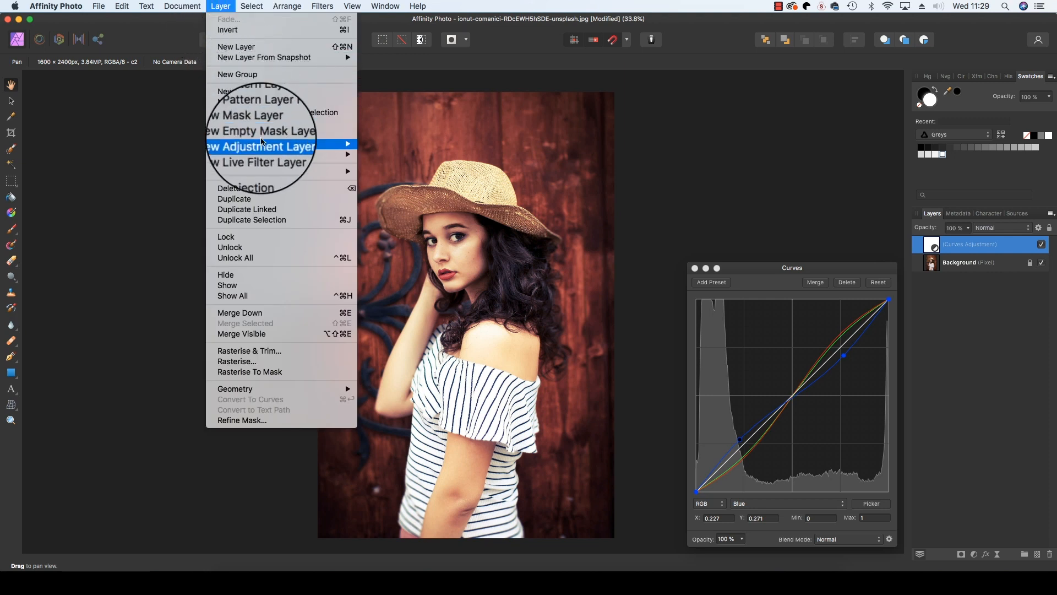
mouse_move(263, 148)
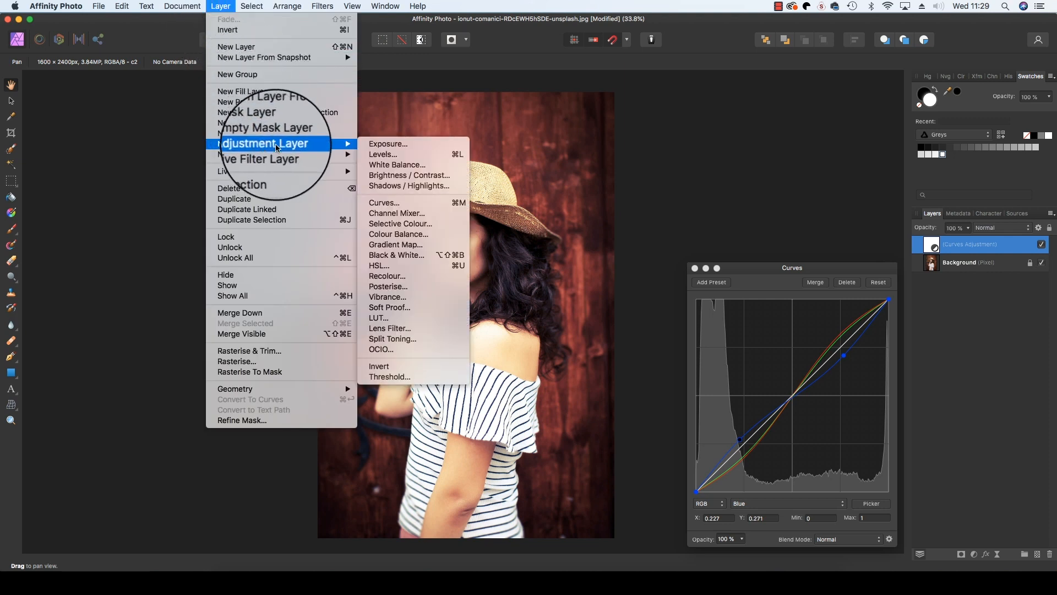
left_click(384, 270)
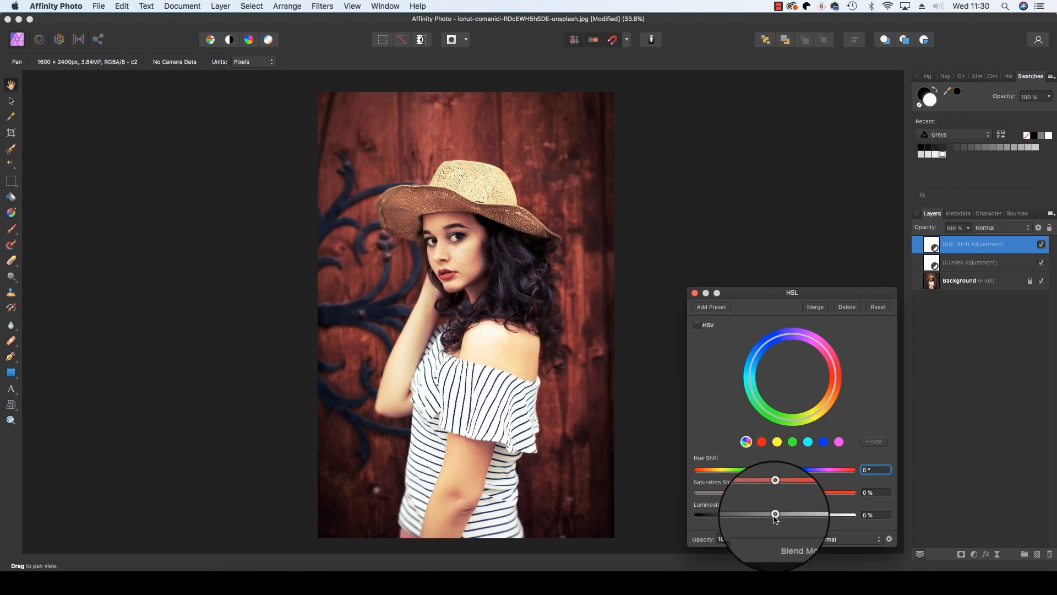
left_click_drag(775, 517, 692, 515)
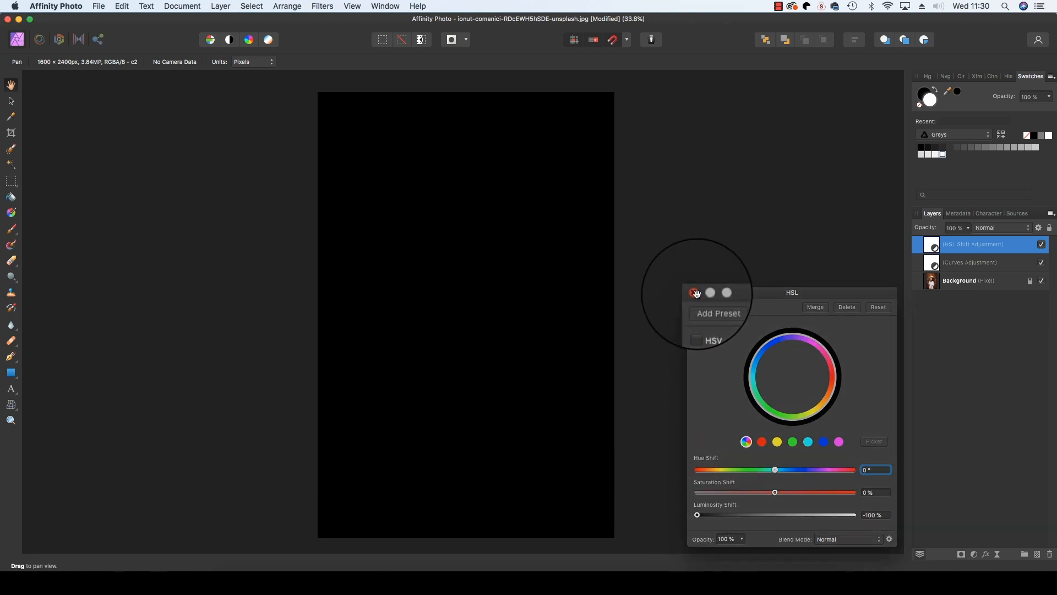
left_click(694, 292)
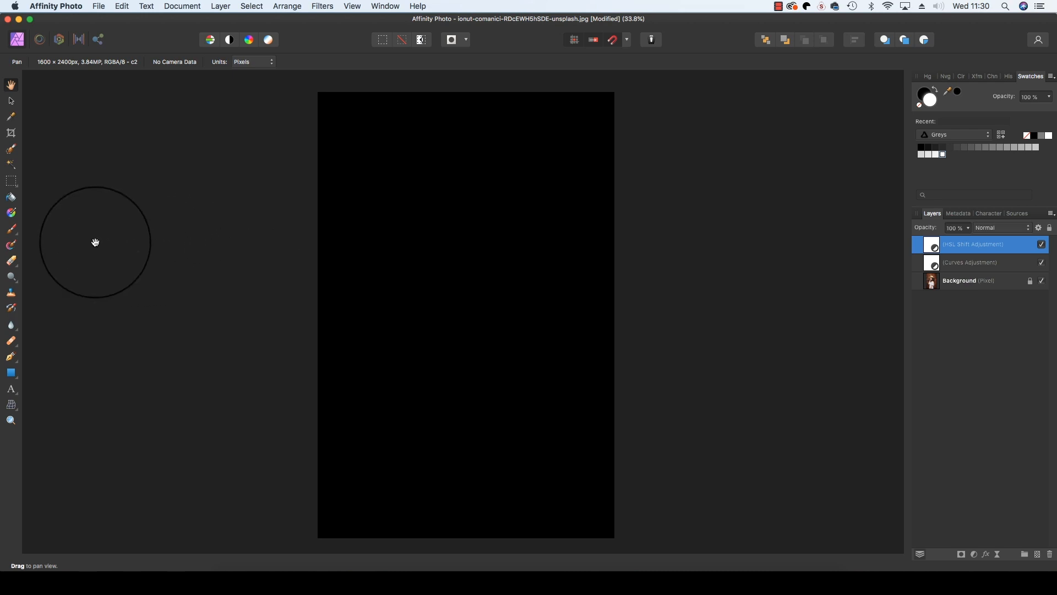
Paint black on the HSL adjustment over the woman with a soft brush about 3740 px wide, leaving a dark vignette, and compare the effect.
left_click(12, 229)
left_click_drag(295, 264, 401, 305)
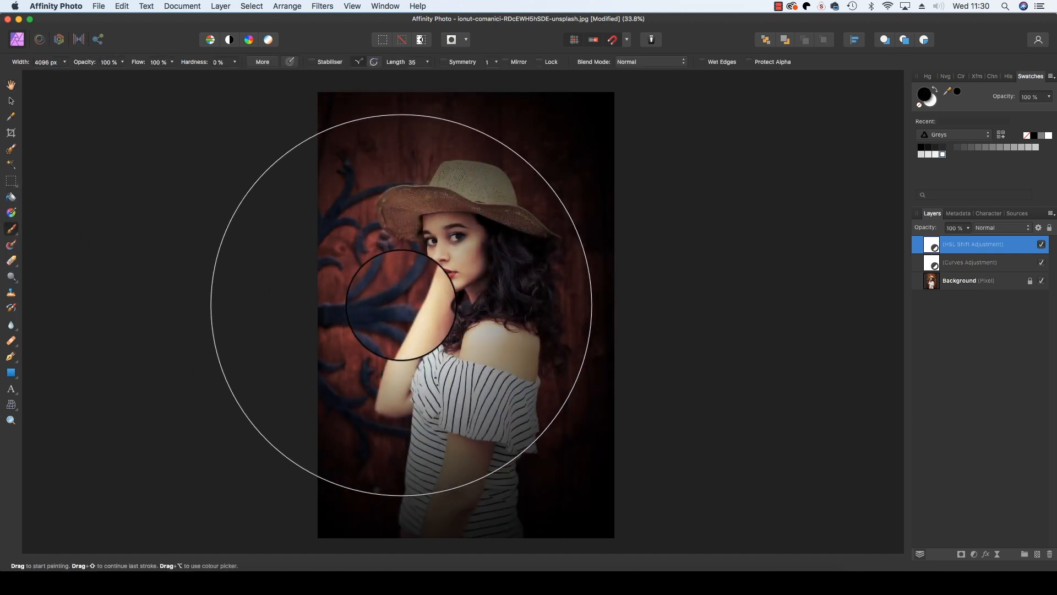
key("[")
key("[")
key("[")
key("[")
key("[")
key("]")
key("]")
key("]")
key("]")
key("[")
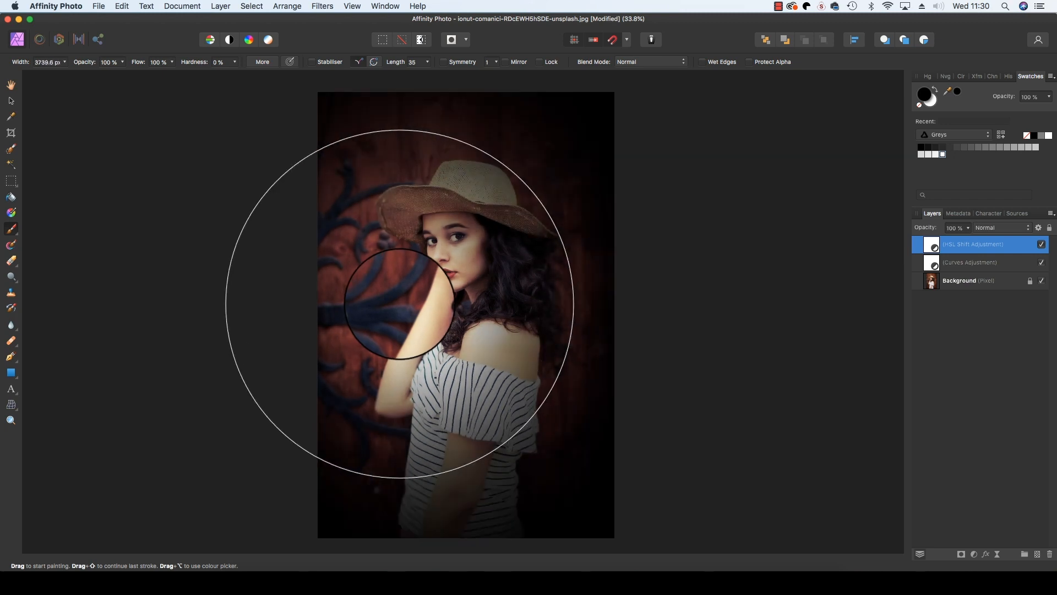
left_click(473, 311)
left_click(470, 311)
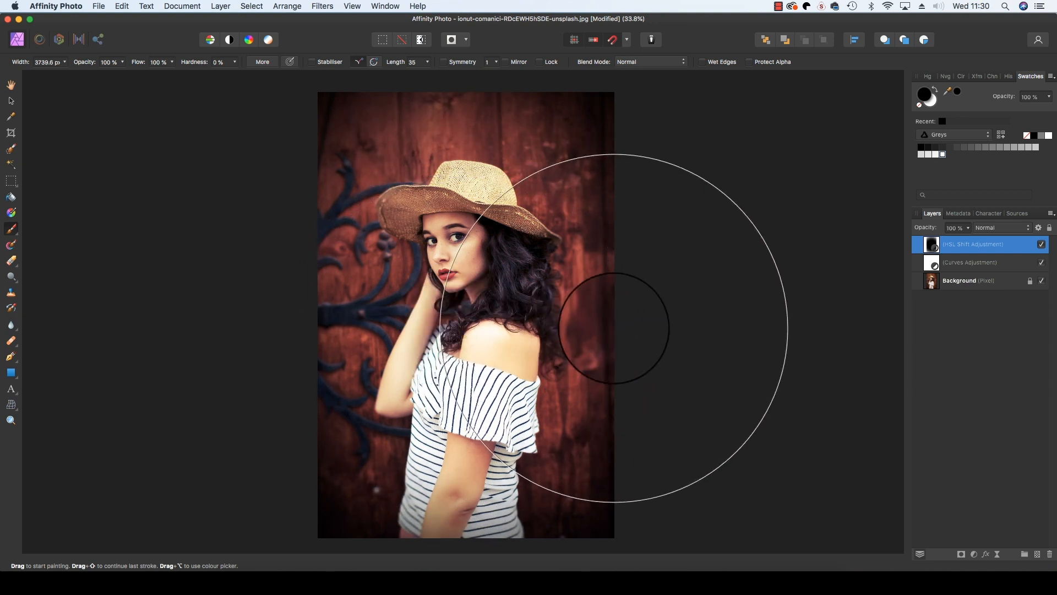
left_click(1046, 246)
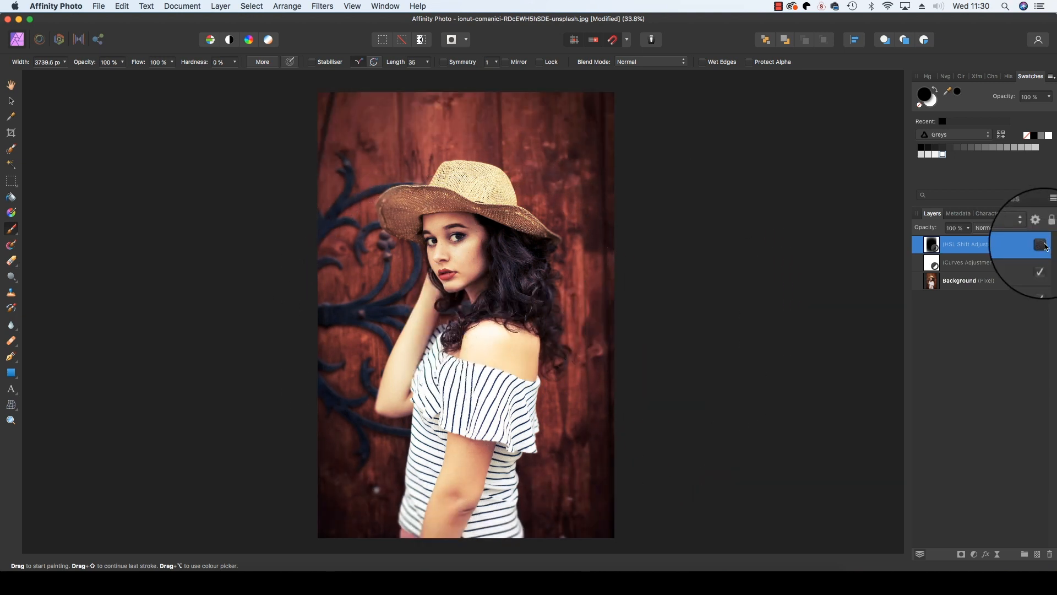
left_click(1046, 246)
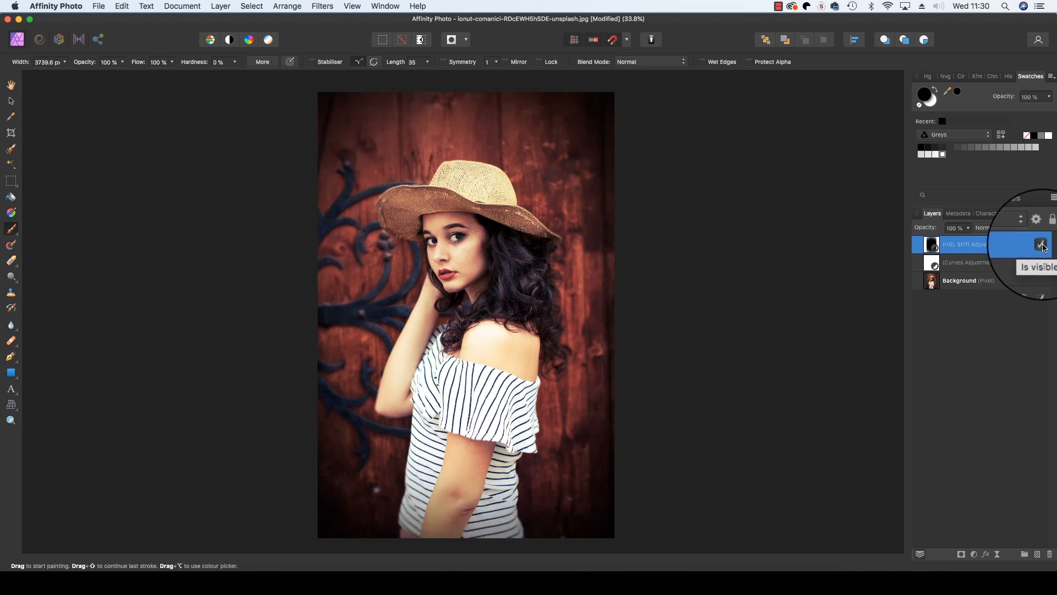
left_click(974, 233)
mouse_move(985, 238)
left_mouse_down()
mouse_move(928, 243)
mouse_move(973, 242)
left_mouse_up()
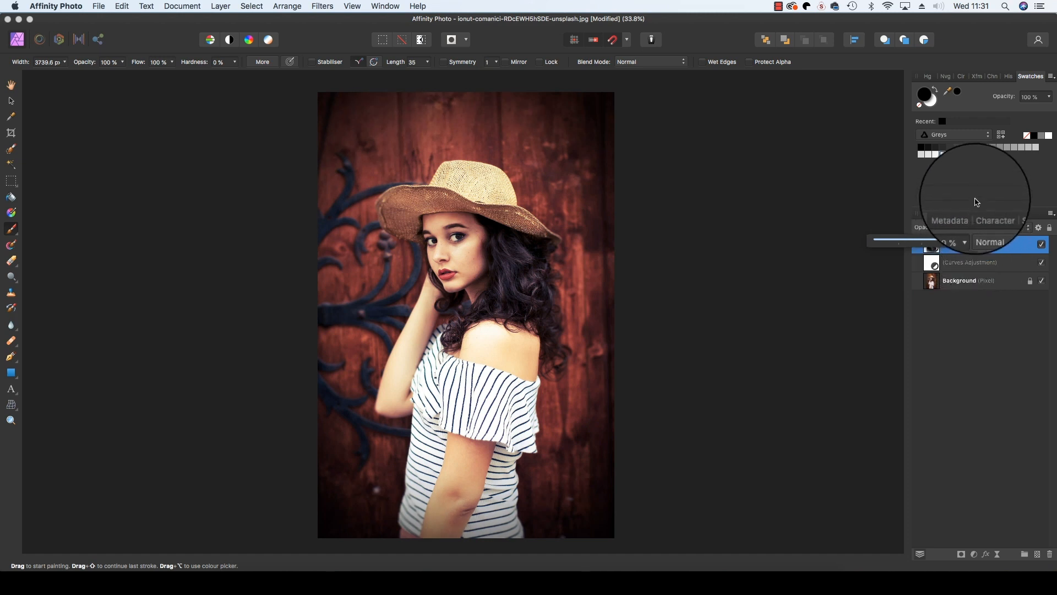
left_click(974, 205)
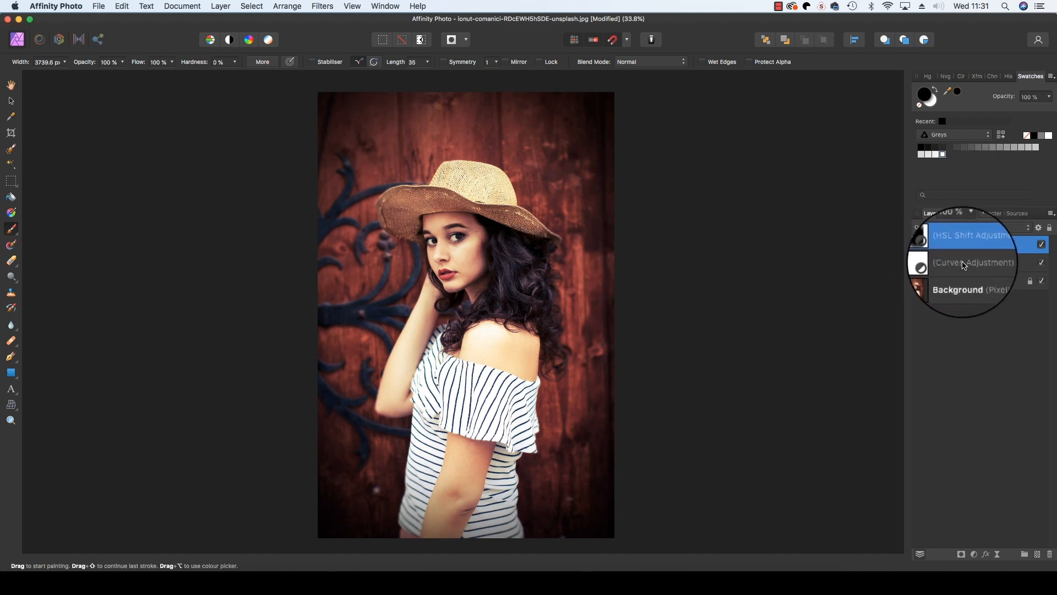
Paint black on the Curves adjustment over the woman's shoulder and hair with a 1019 px brush at 50% opacity, and compare both adjustments.
left_click(948, 262)
key("bracketleft")
key("bracketleft")
key("bracketleft")
key("bracketleft")
key("bracketleft")
key("bracketleft")
key("bracketleft")
key("bracketleft")
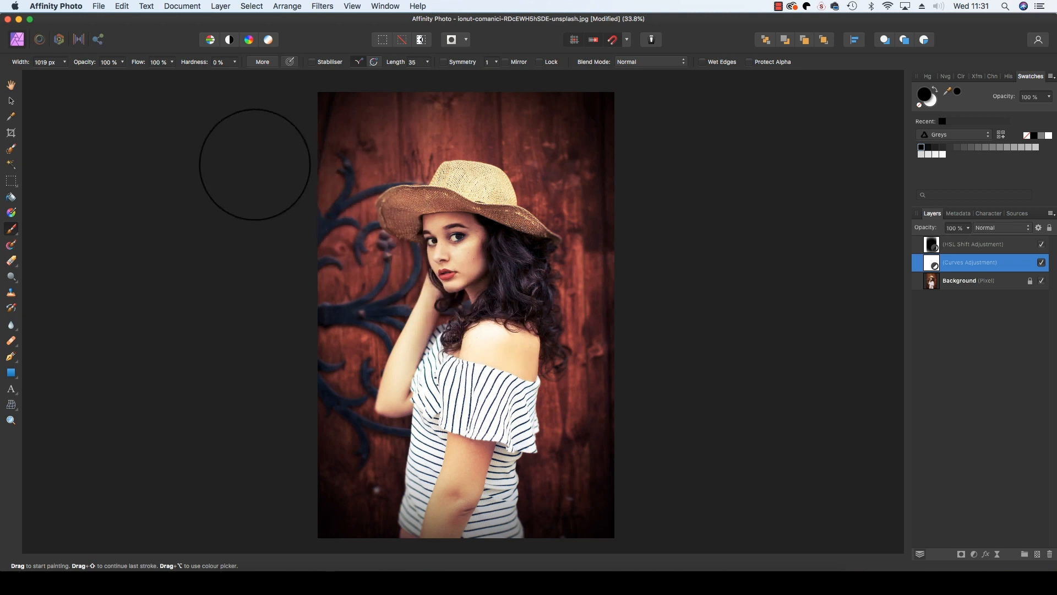
left_click(123, 61)
left_click_drag(123, 75, 81, 79)
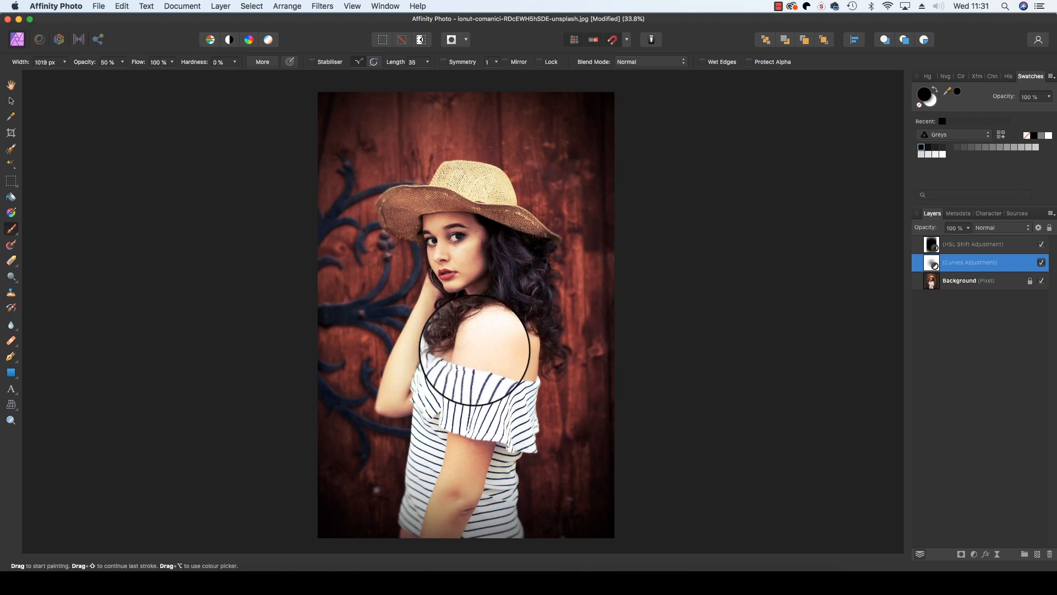
left_click(475, 351)
left_click_drag(471, 348, 483, 349)
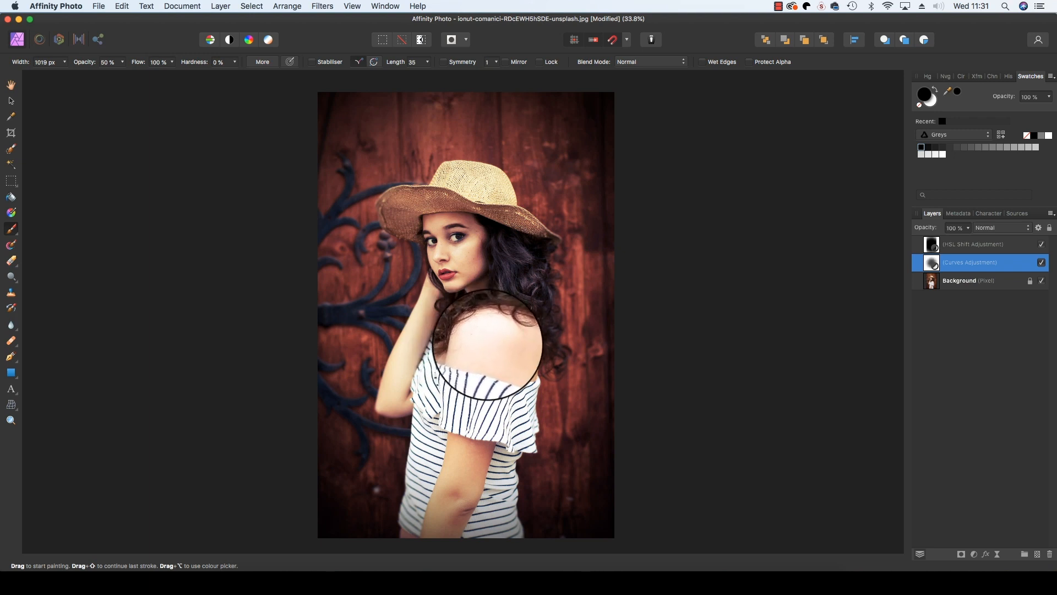
left_click(1042, 246)
left_click(1045, 264)
left_click(1045, 263)
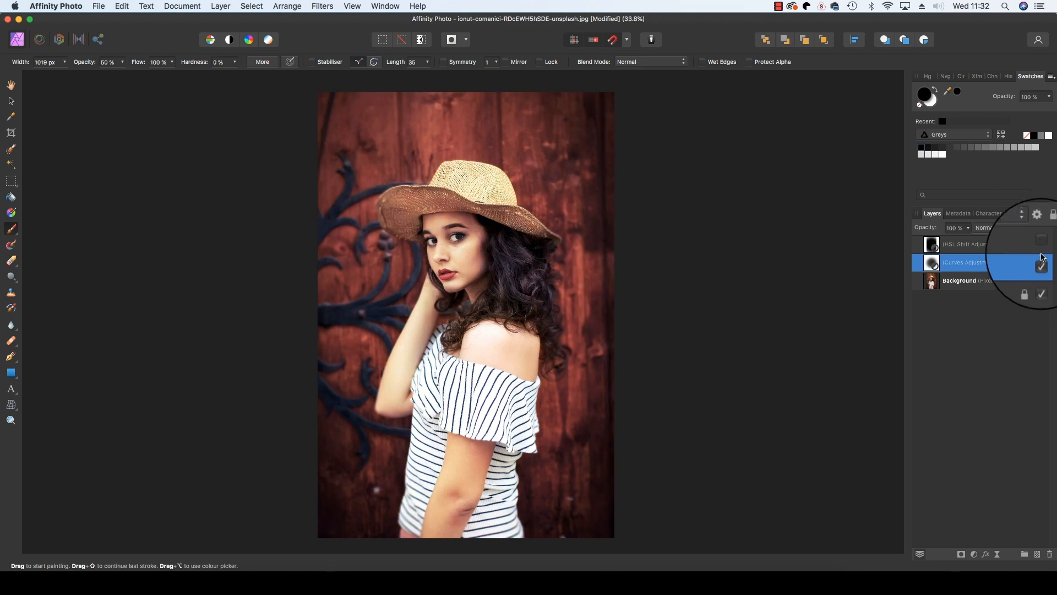
left_click(1042, 246)
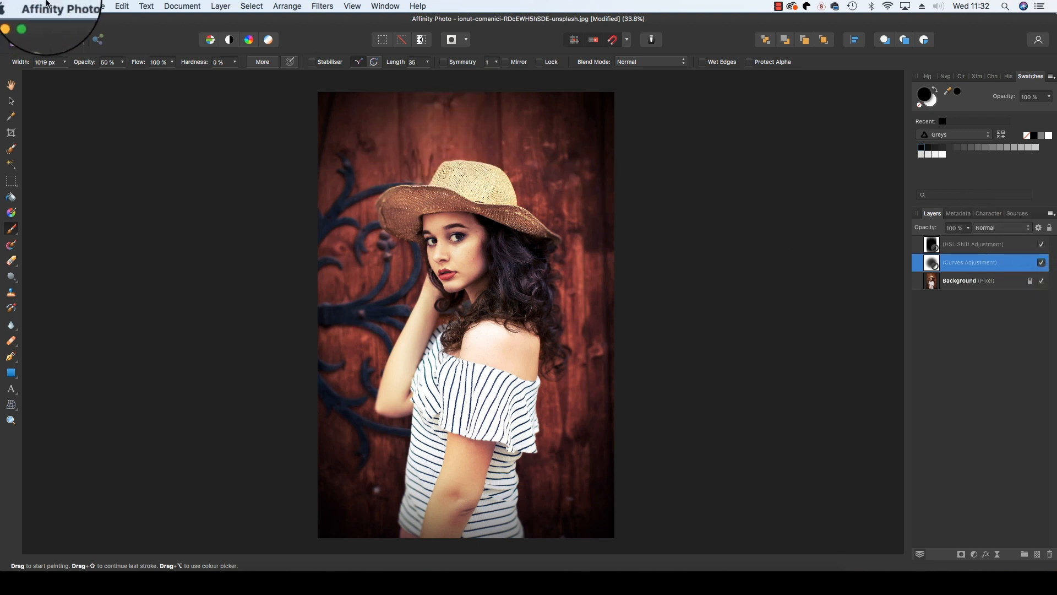
View the JPEG export settings and close them without exporting.
left_click(99, 6)
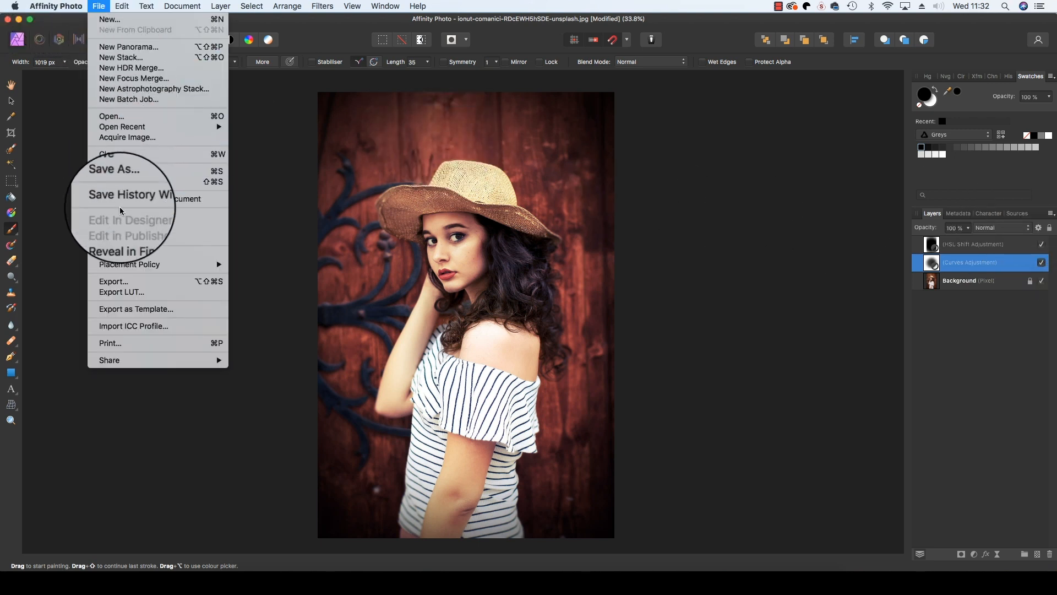
left_click(117, 281)
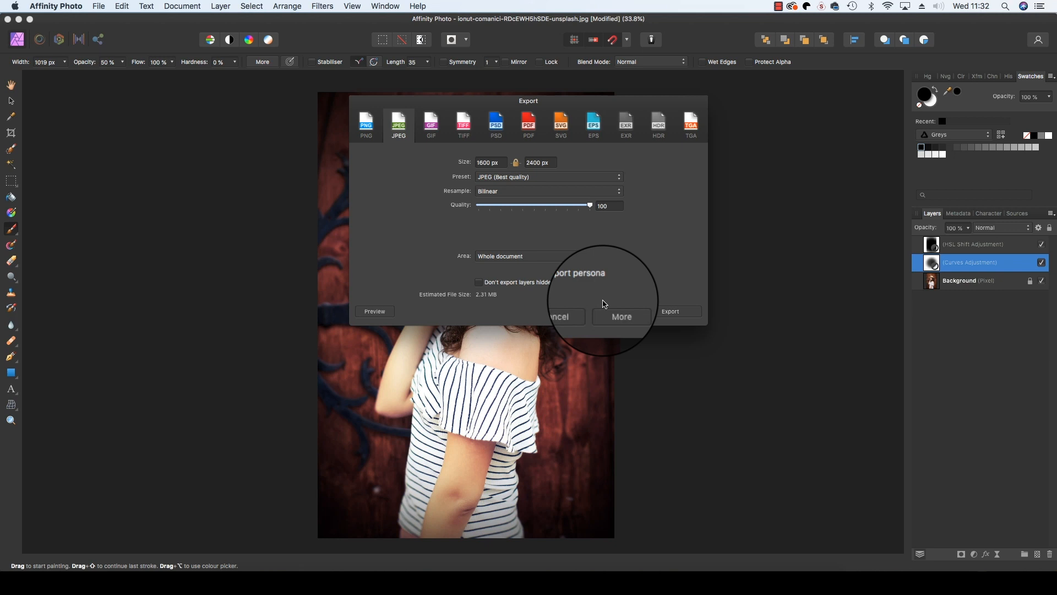
key("Escape")
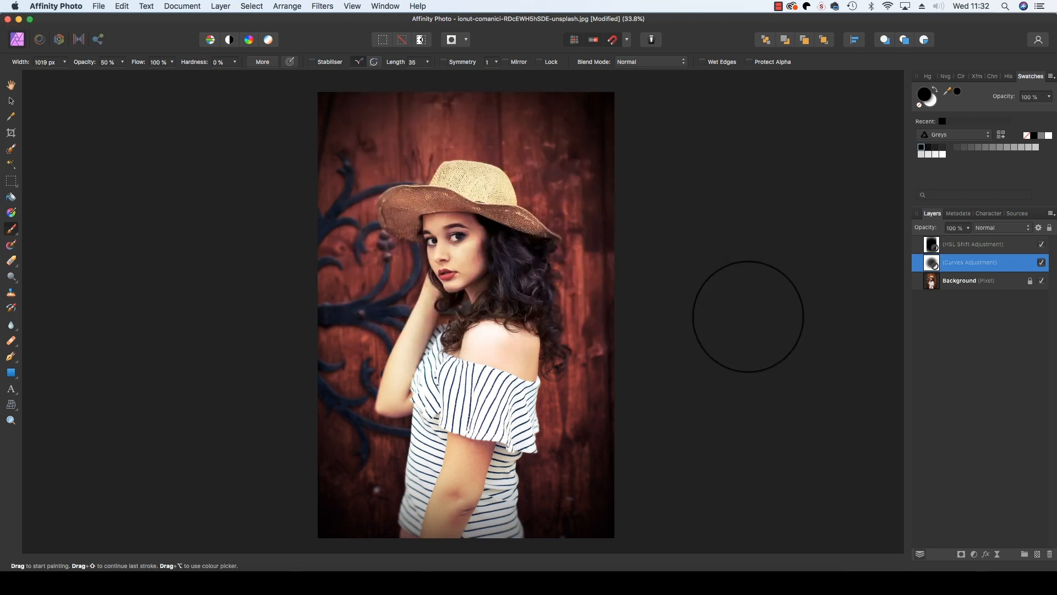